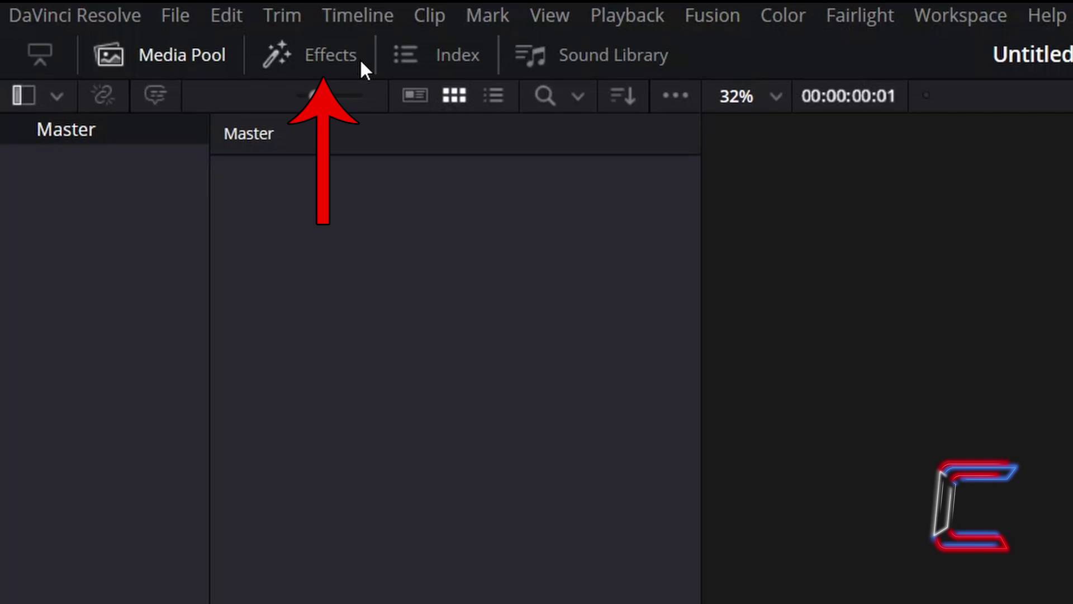
Step: Place a Text+ 'Custom Title' clip at the start of Video 1 and extend it to 10 seconds
left_click(180, 31)
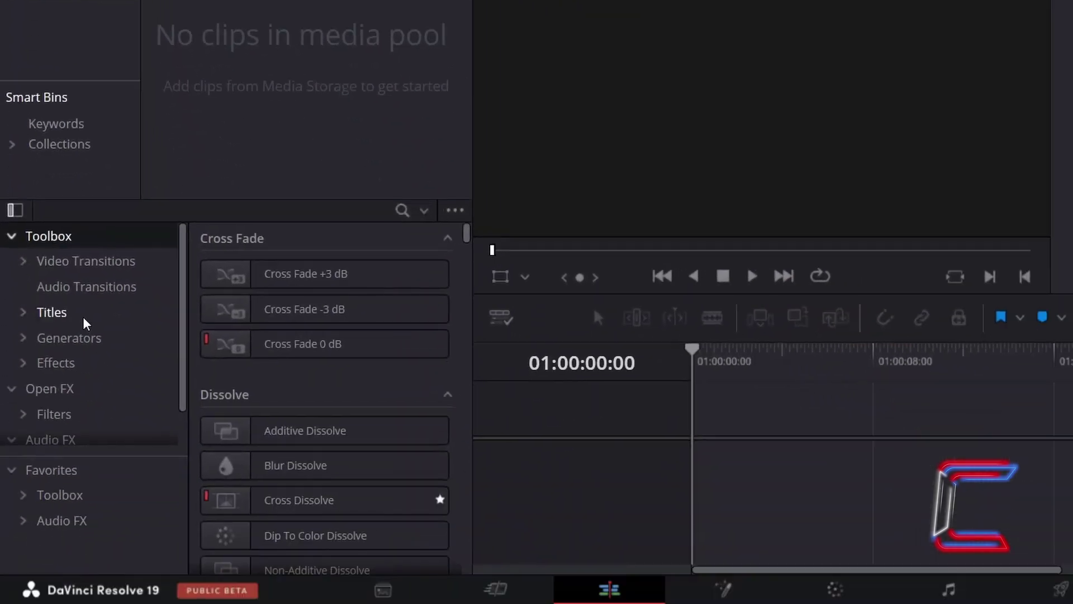
left_click(104, 316)
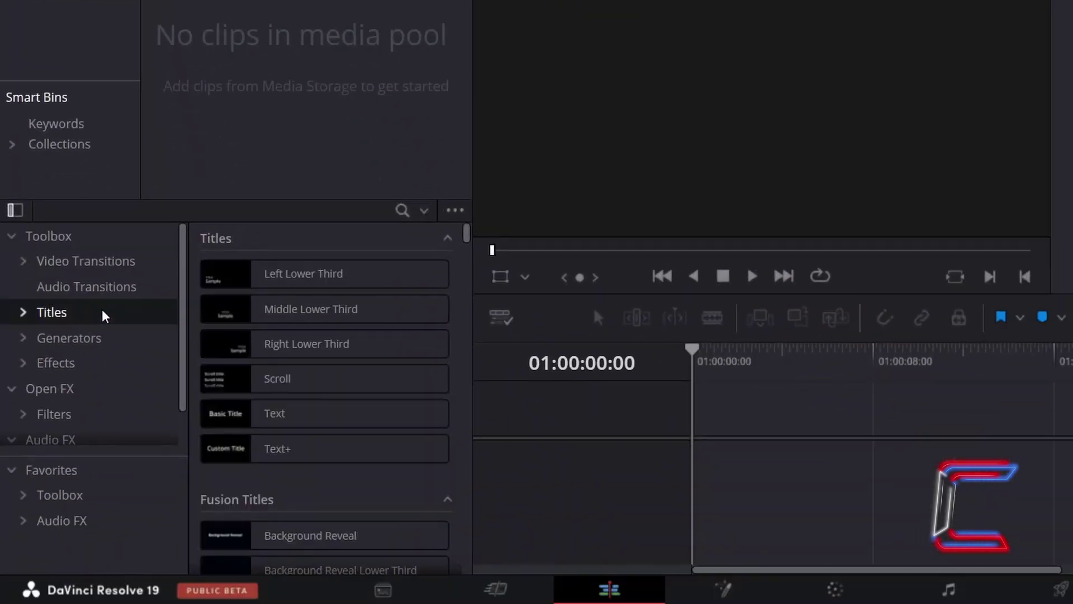
left_click_drag(333, 455, 710, 441)
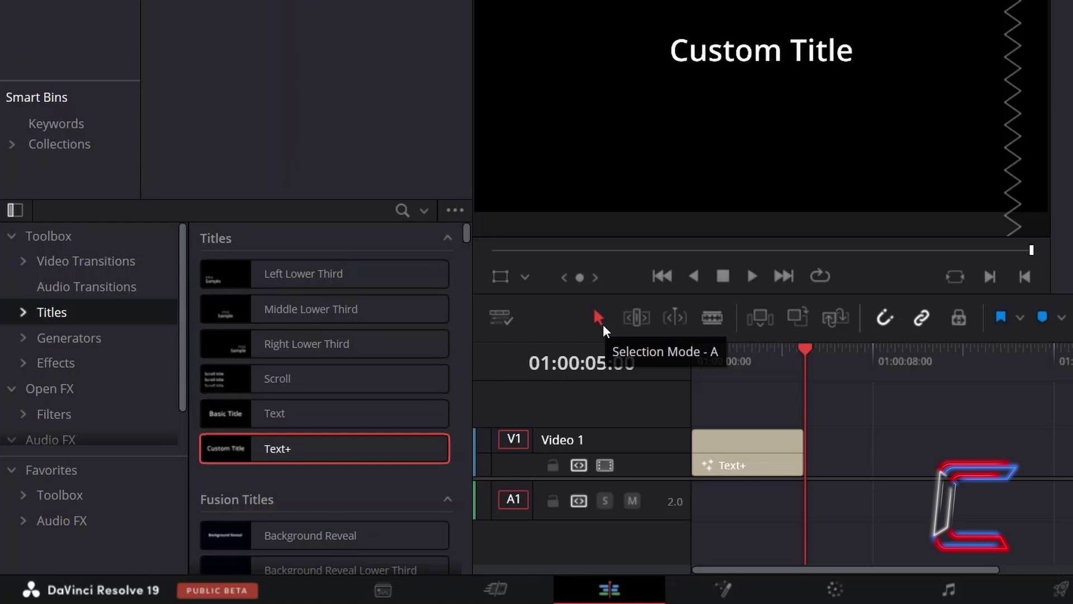
left_click_drag(796, 453, 910, 459)
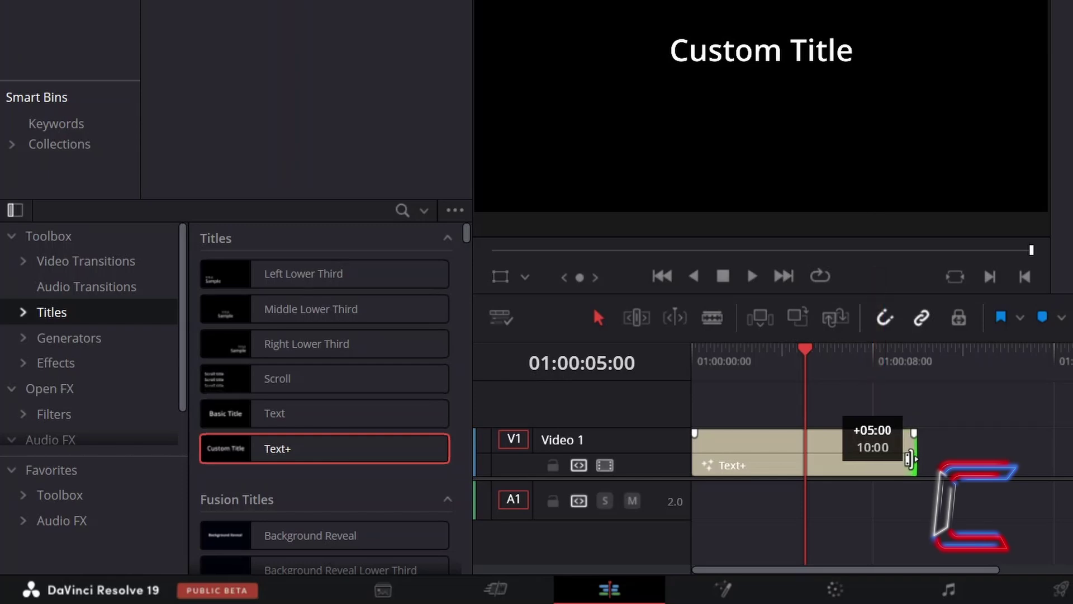
left_click_drag(910, 460, 910, 459)
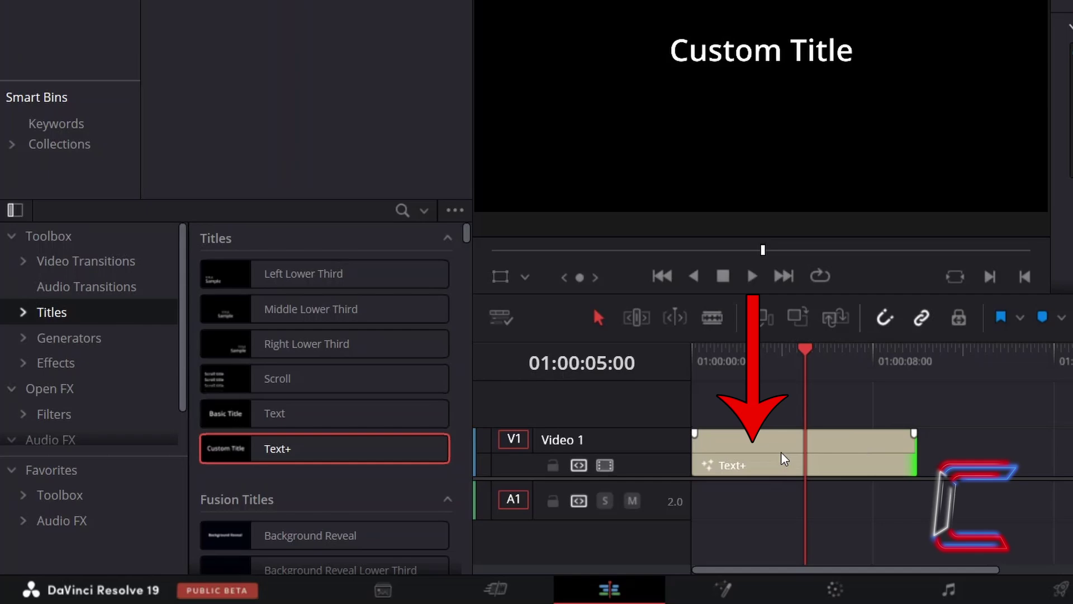
Step: Replace the title's 'Custom Title' text with 'Falling Text'
left_click(782, 454)
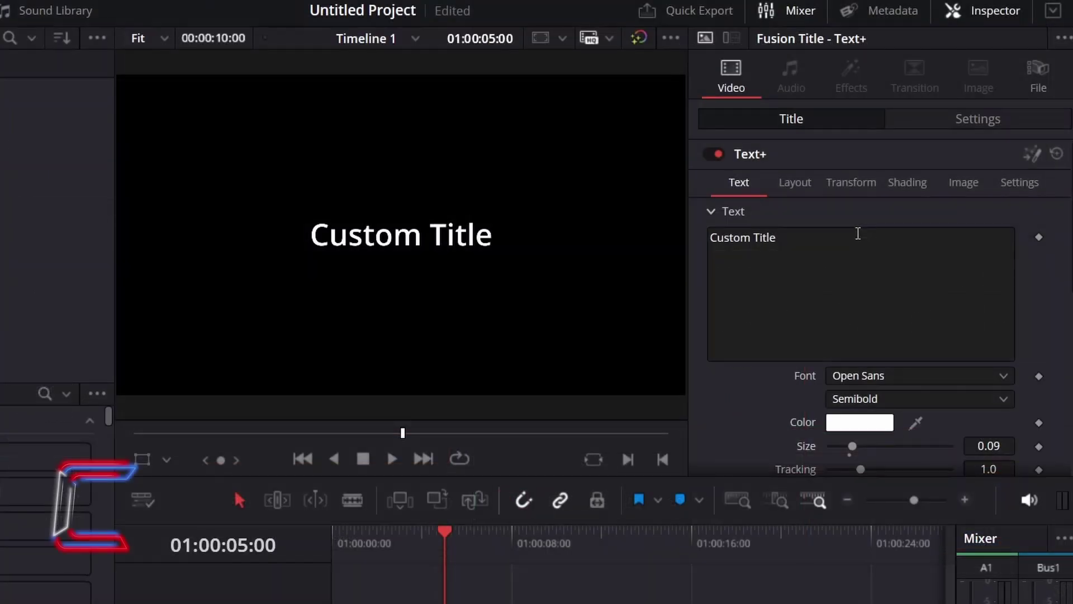
left_click(733, 254)
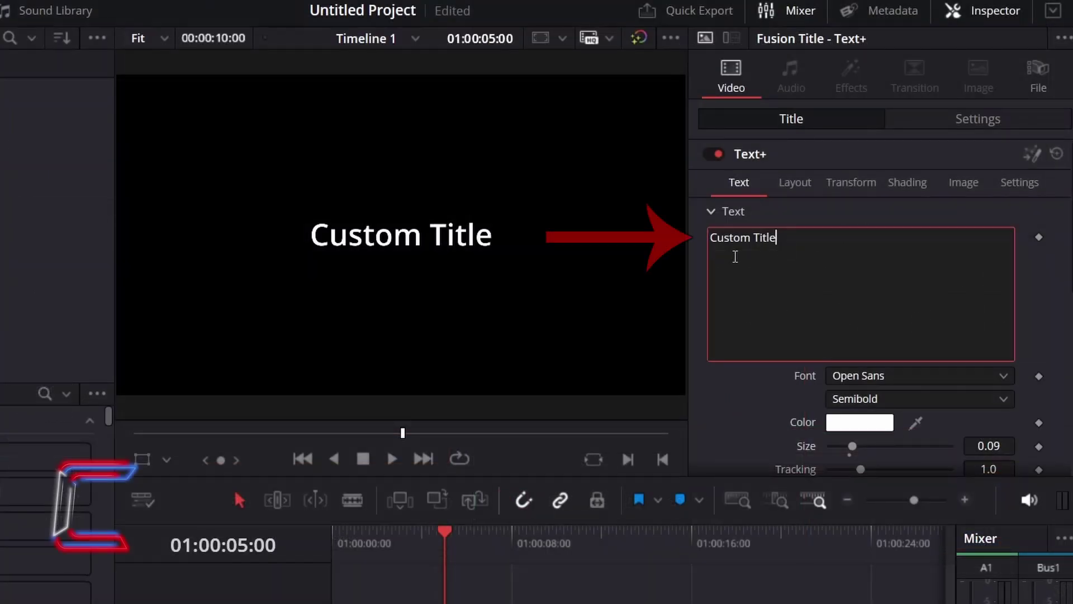
key("ctrl+a")
type("Falling Text")
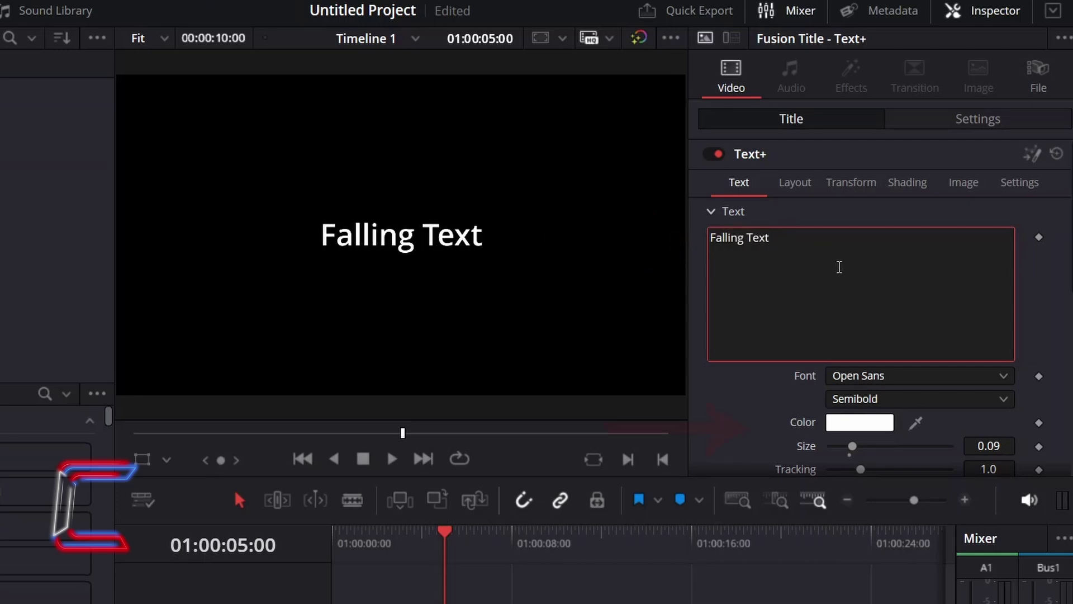
Step: Set the title font to BIZ UDPGothic with the Bold style
left_click(906, 378)
scroll(908, 440, "up", 5)
left_click_drag(1011, 587, 1020, 450)
scroll(877, 470, "up", 2)
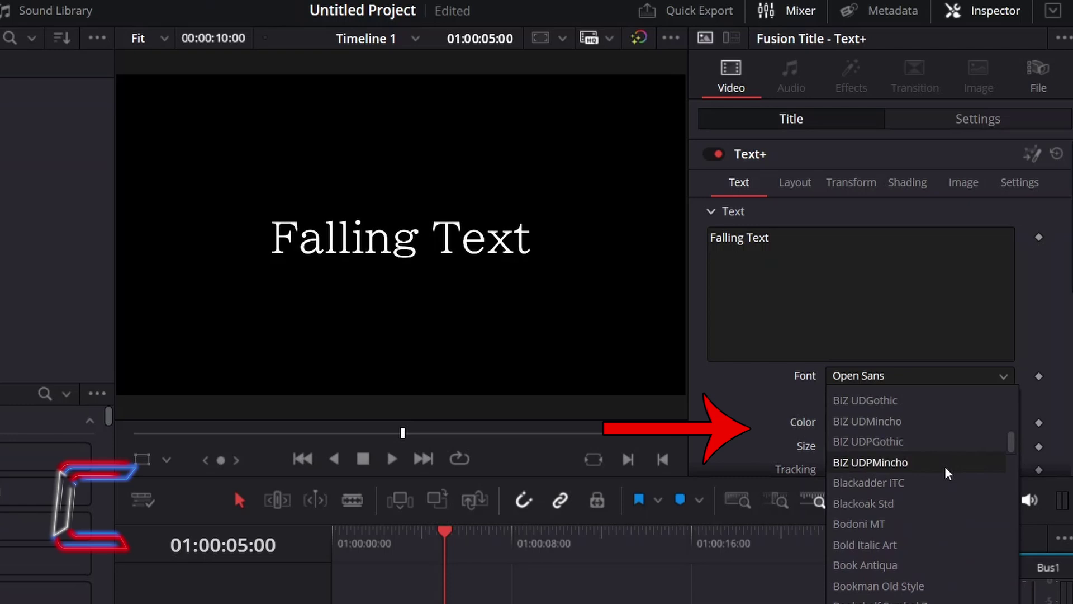
left_click(932, 447)
left_click(902, 404)
left_click(844, 444)
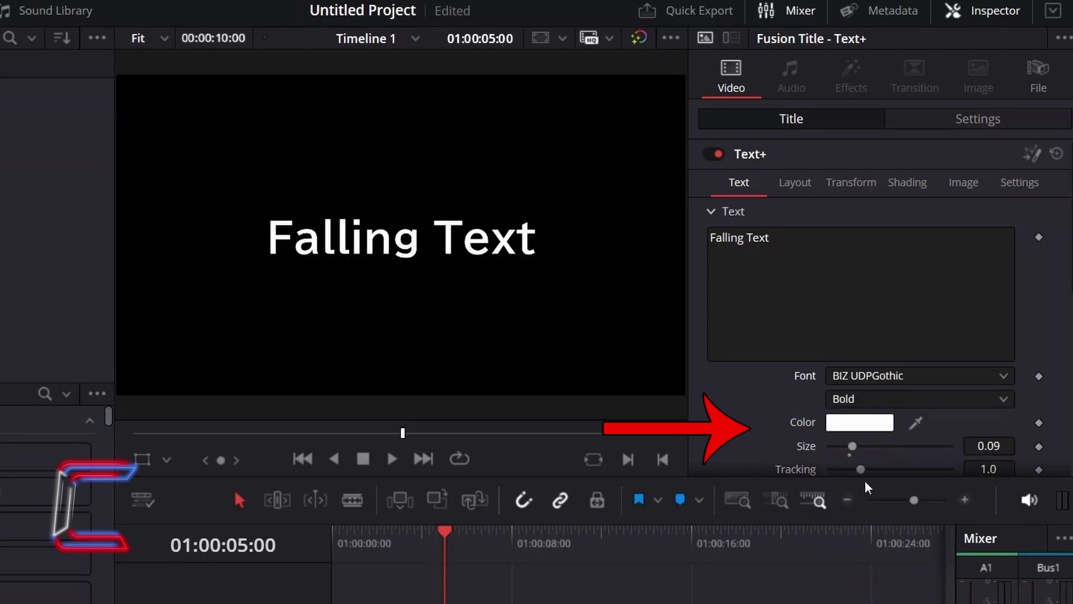
scroll(1003, 431, "down", 1)
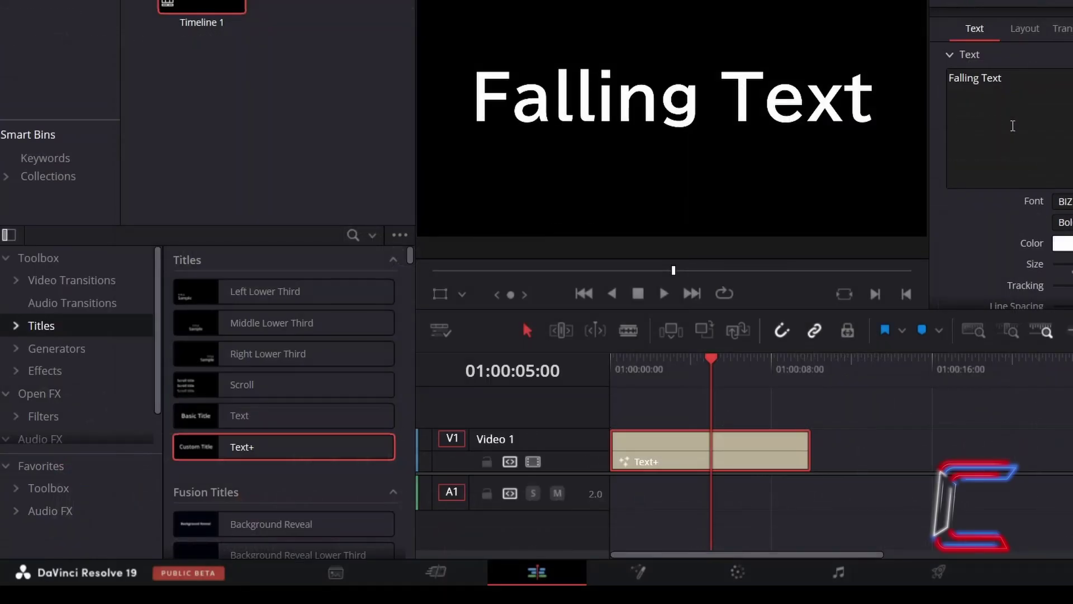
Step: Send the Text+ clip to the Fusion page, showing its Template and MediaOut1 nodes
right_click(782, 446)
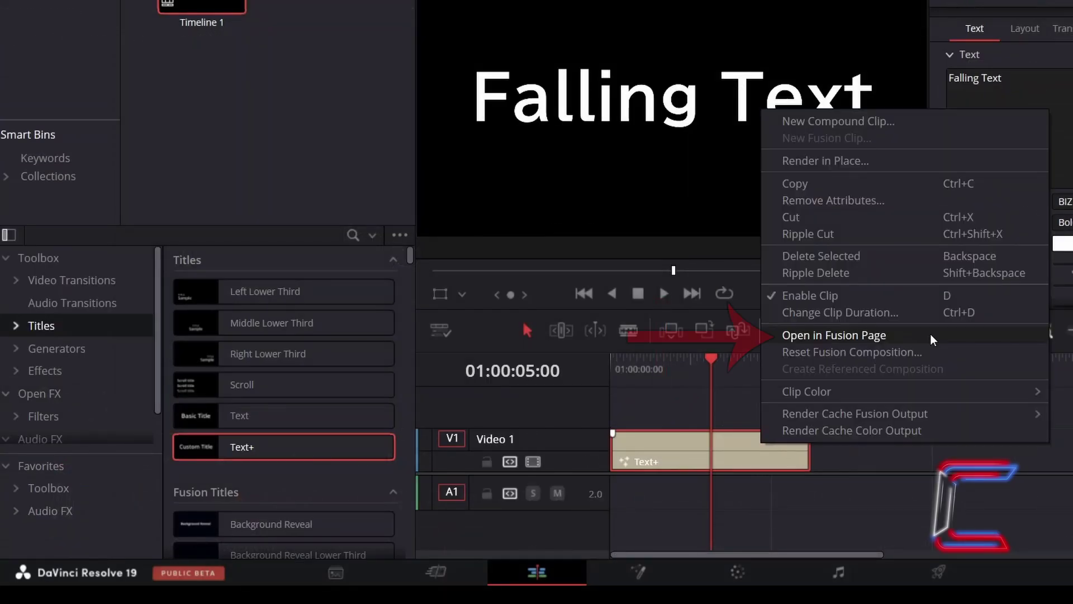
left_click(930, 333)
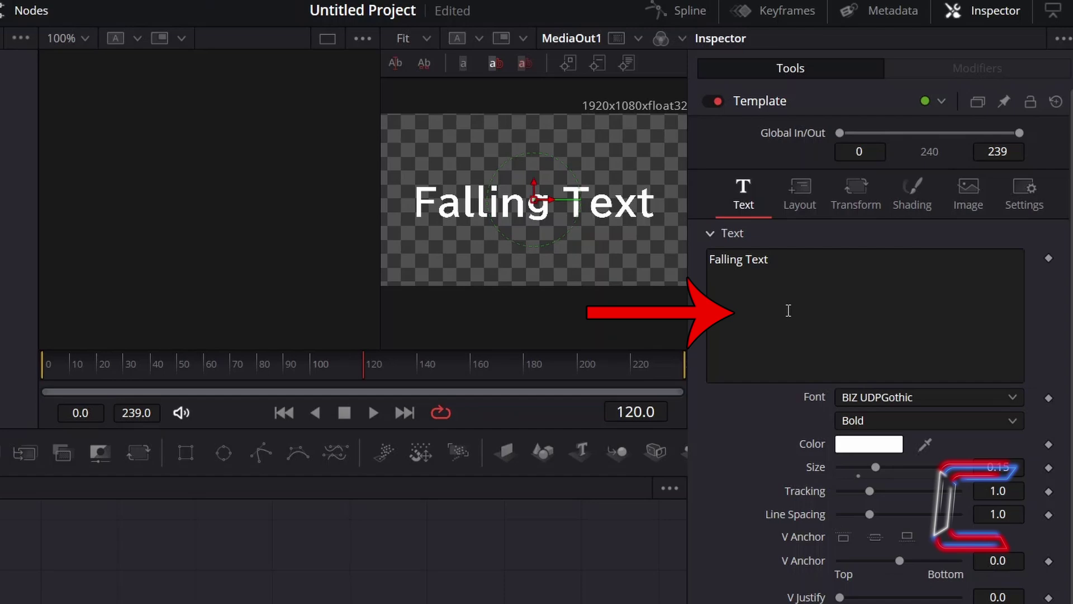
Step: Add a Follower modifier to the Template node's Text field
right_click(788, 310)
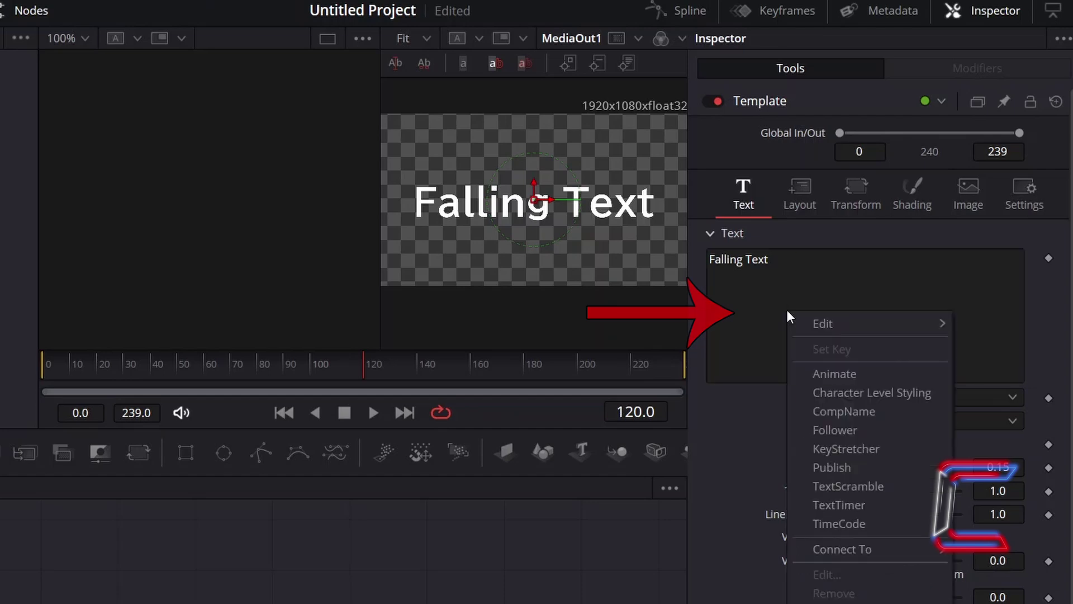
left_click(900, 429)
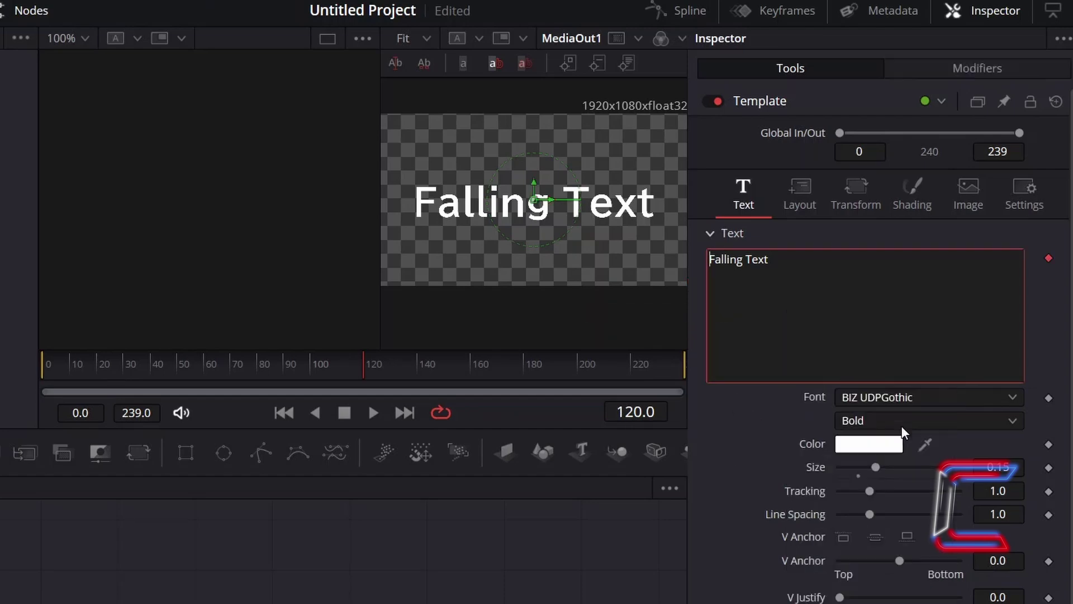
Step: Set the Follower's character order to Left to Right
left_click(1005, 72)
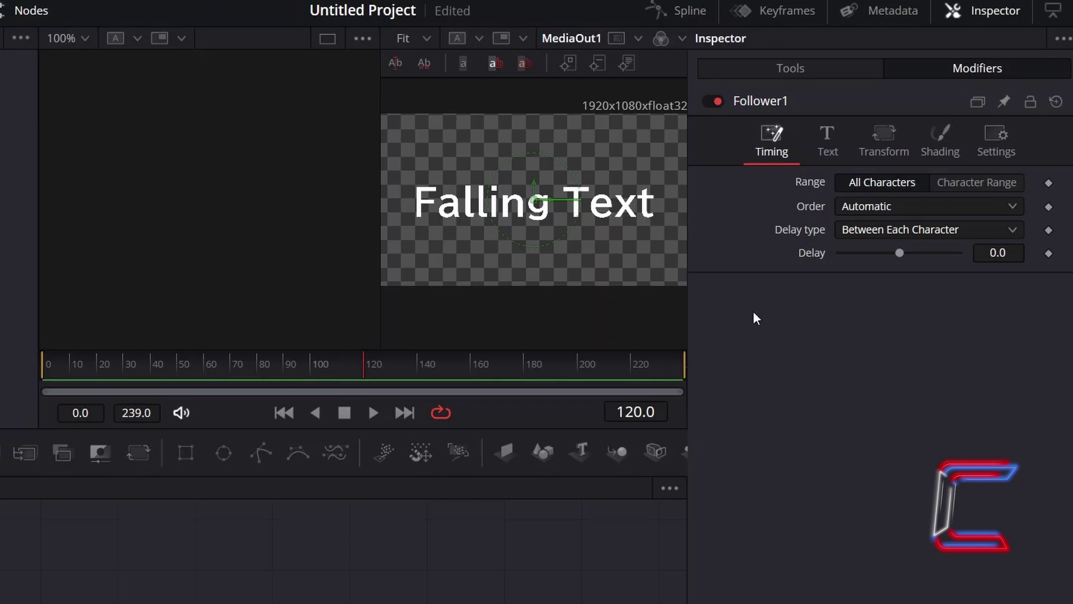
left_click(921, 205)
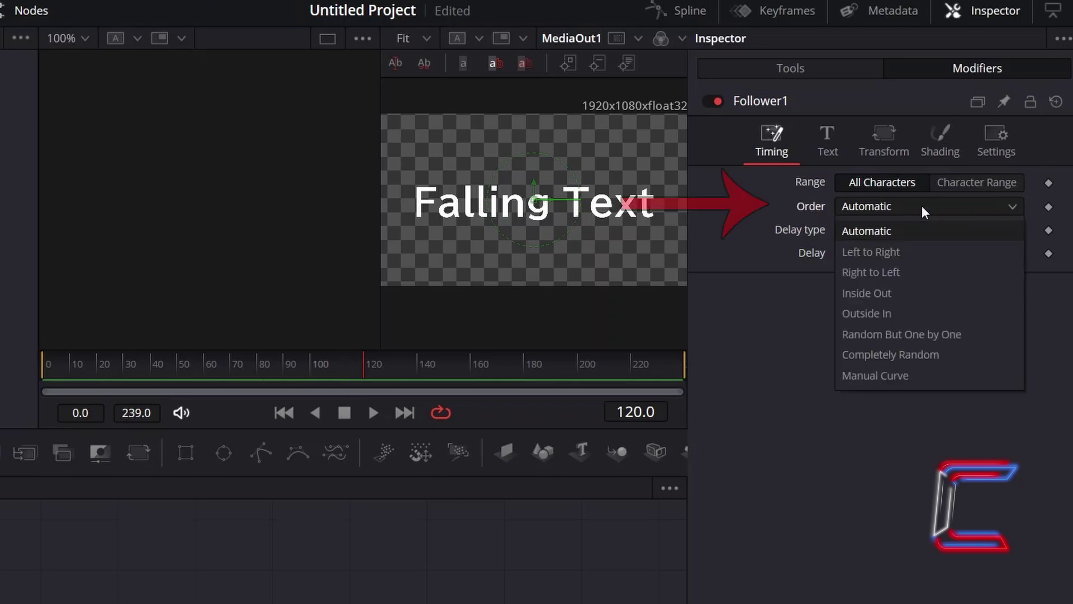
left_click(914, 253)
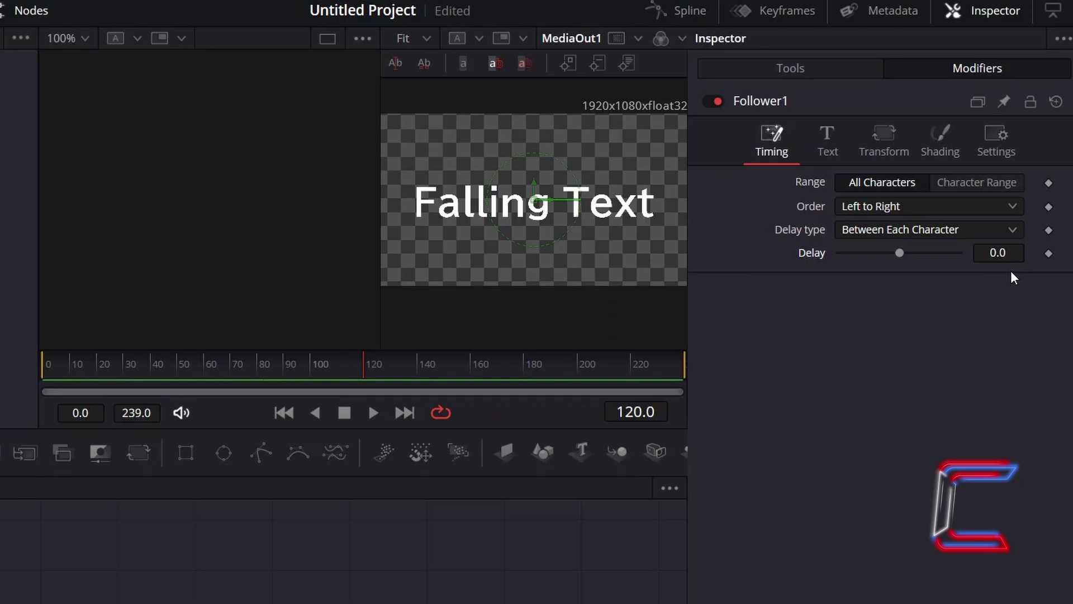
Step: Set the delay between characters to 2.0 after trying 25 and 48
left_click(1013, 253)
type("25")
key("Return")
left_click(1014, 253)
type("50")
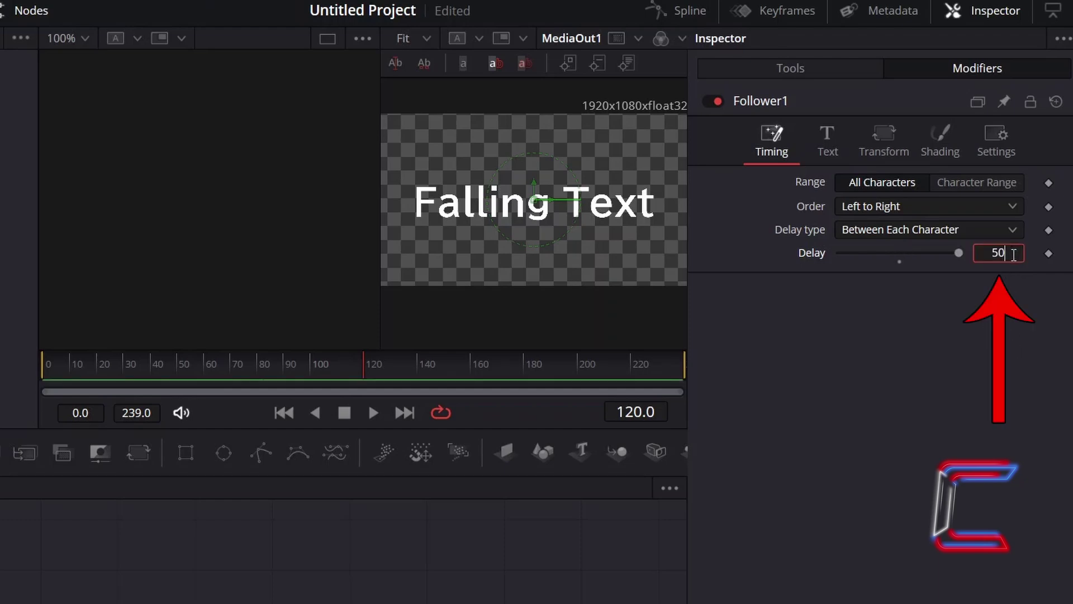
key("BackSpace")
key("BackSpace")
type("48")
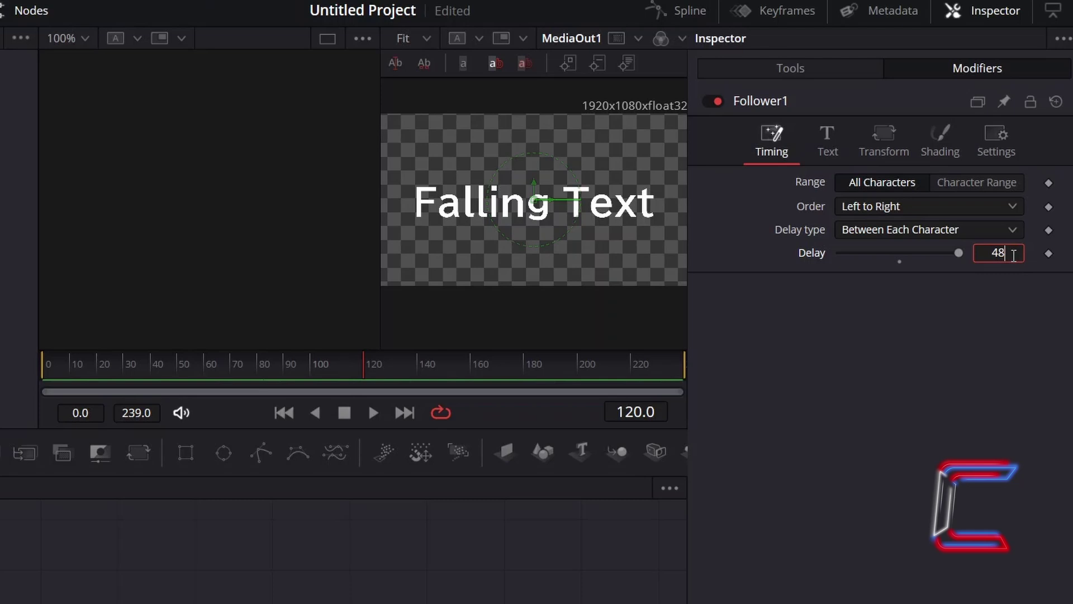
key("Return")
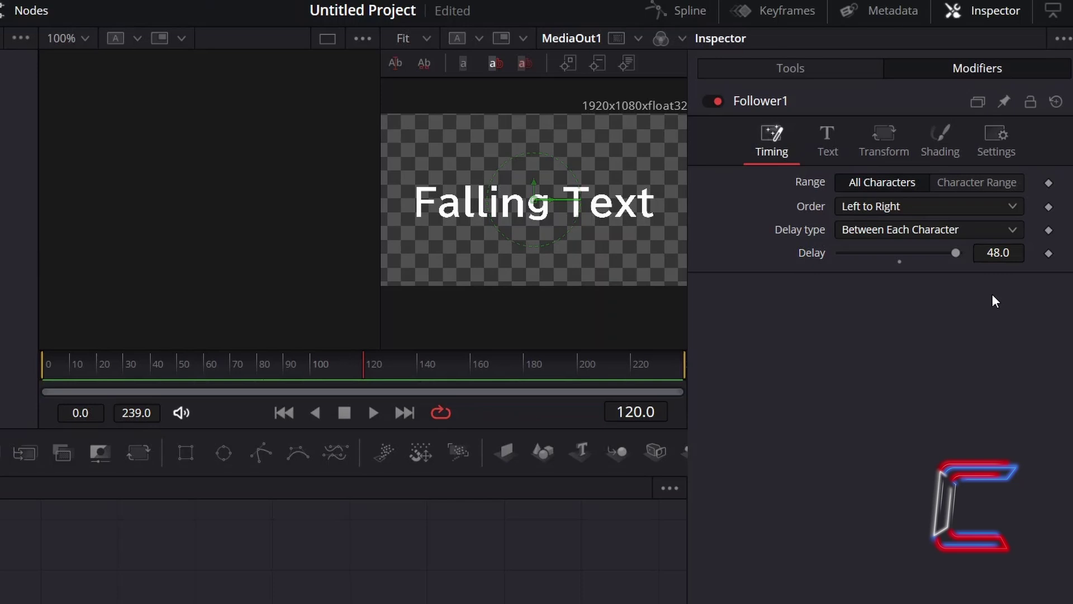
key("ctrl+z")
key("ctrl+z")
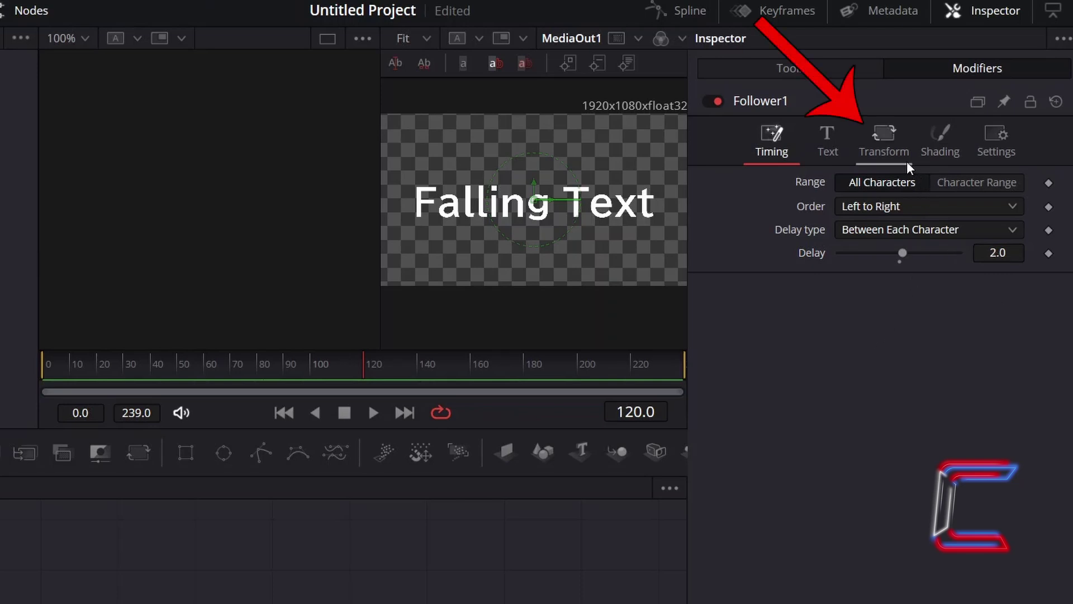
Step: Keep Follower1 transforming individual Characters and return the playhead to frame 0
left_click(895, 147)
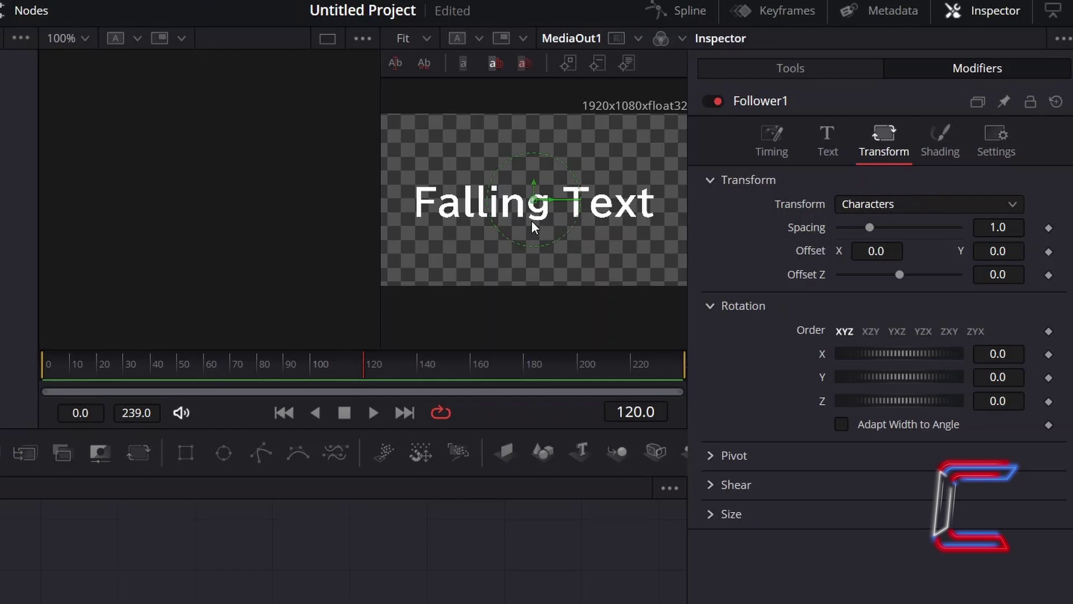
left_click(934, 205)
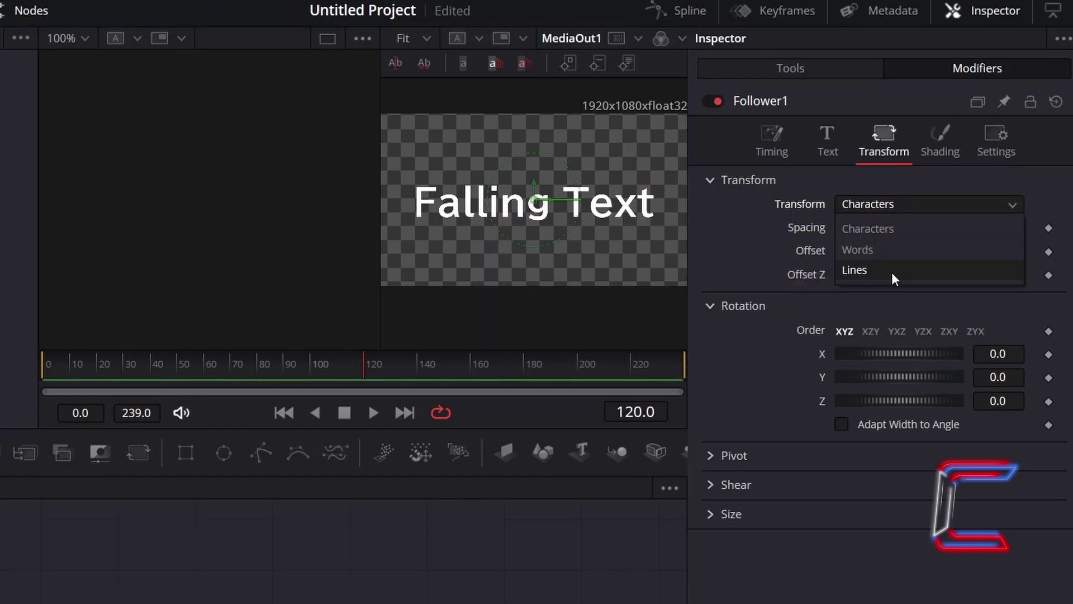
left_click(922, 233)
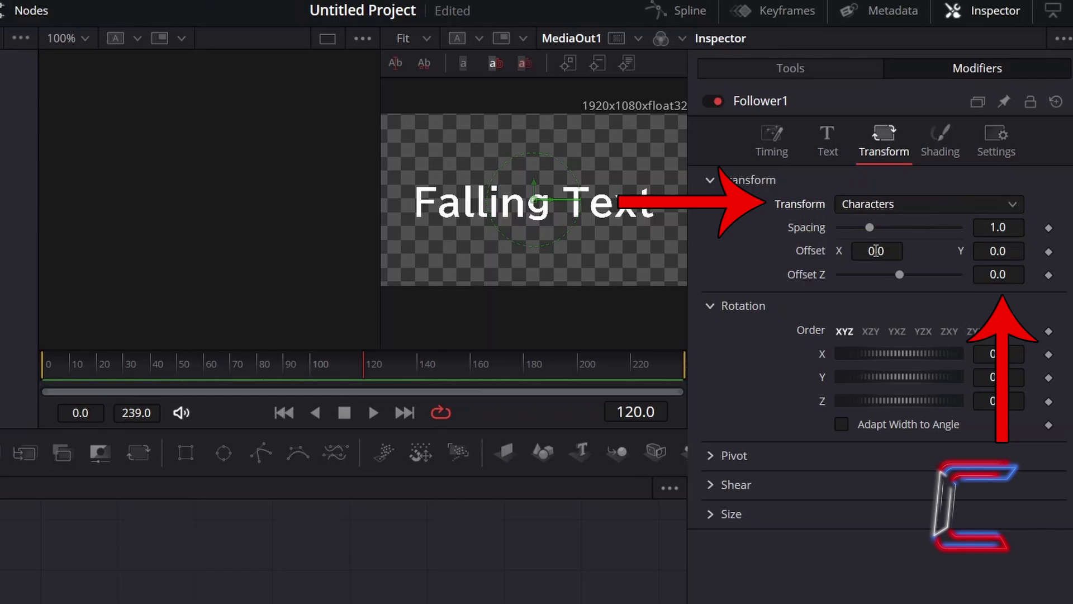
left_click_drag(896, 274, 953, 262)
left_click(939, 204)
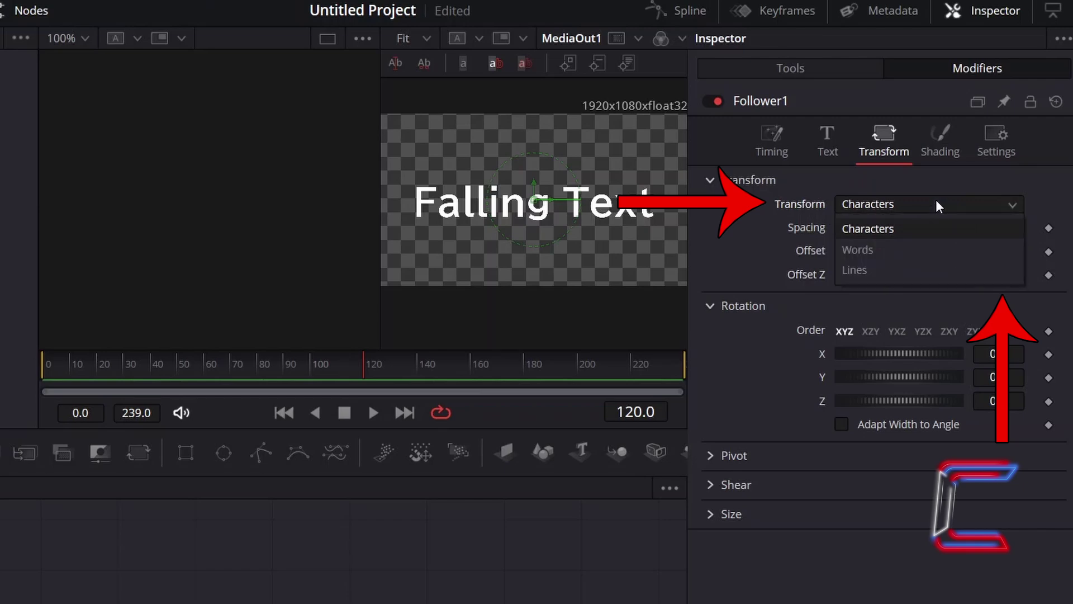
left_click(893, 268)
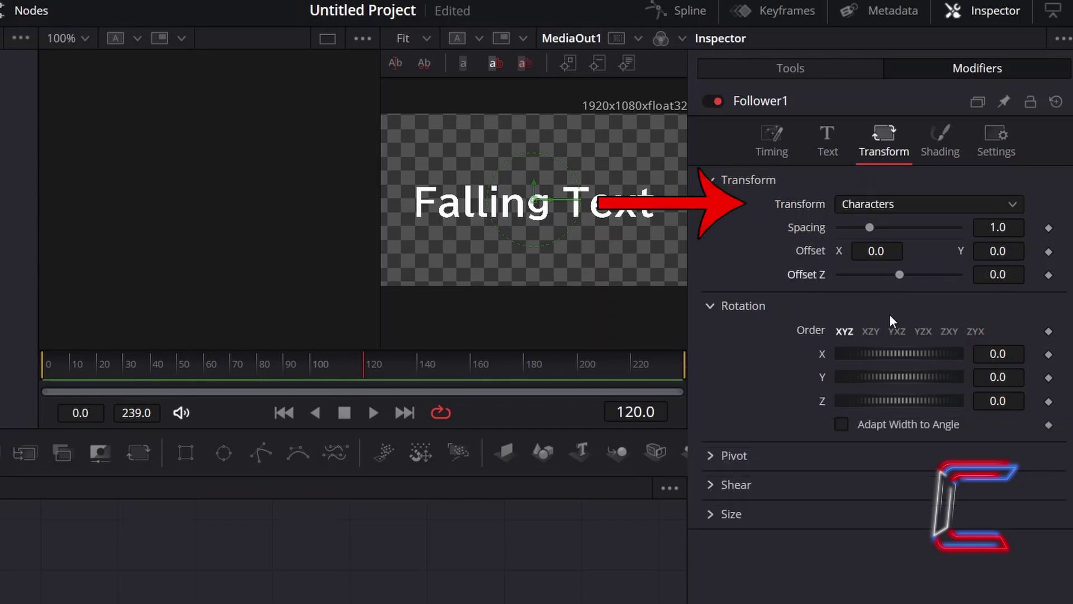
left_click_drag(635, 412, 603, 410)
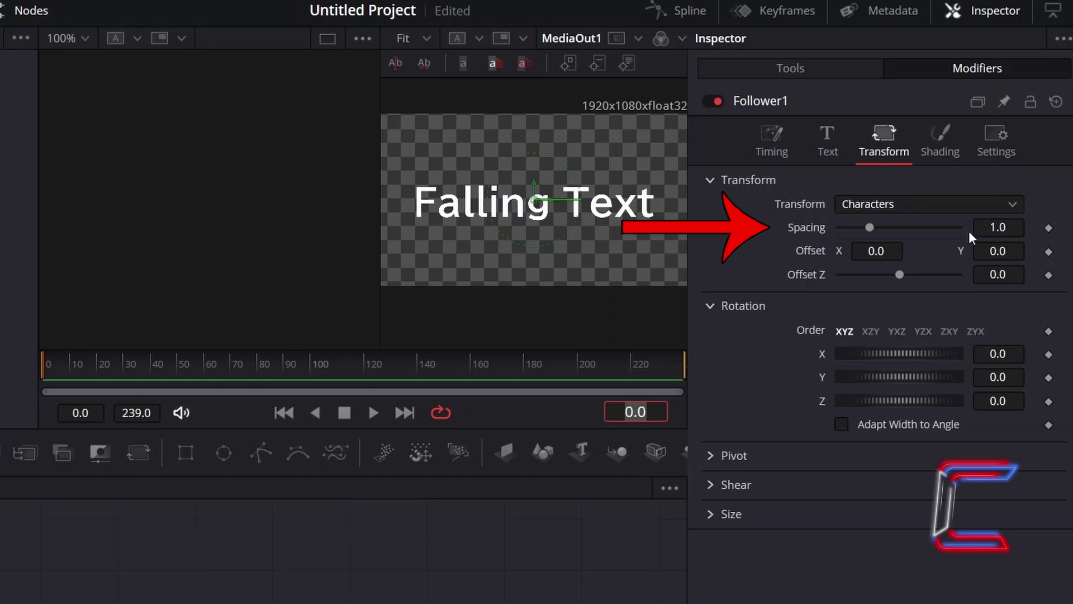
Step: Increase character Spacing to 1.05 and add a Spacing keyframe at frame 0
left_click(1020, 226)
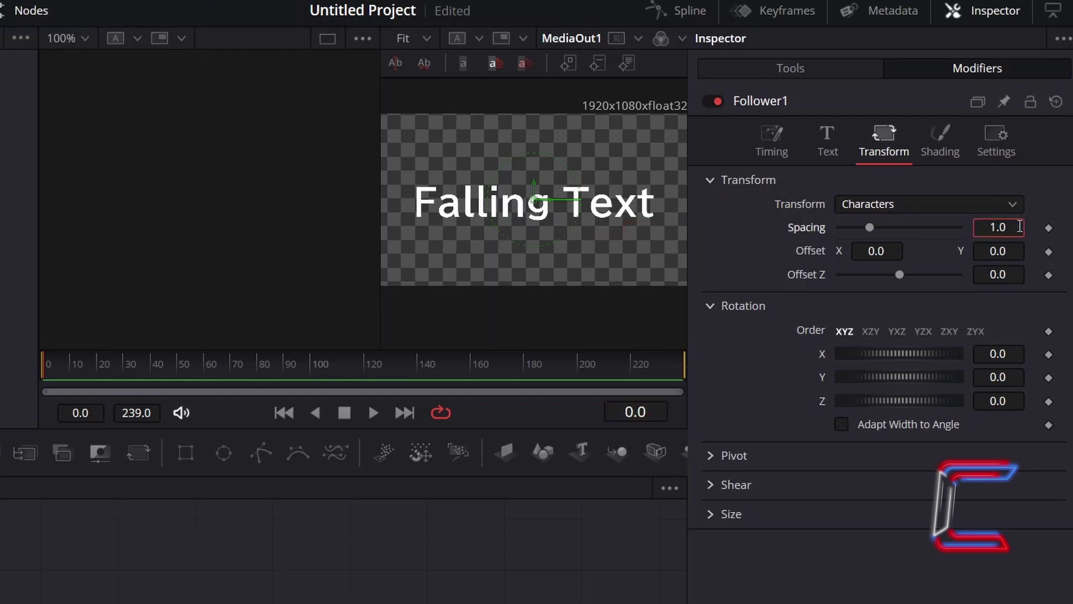
type("5")
key("Tab")
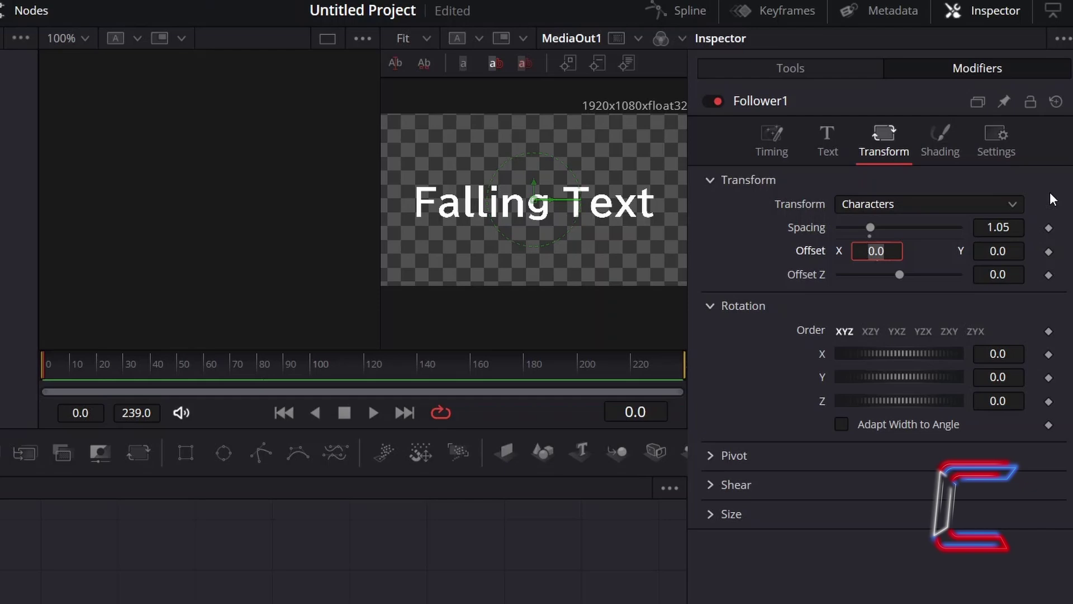
left_click(1049, 228)
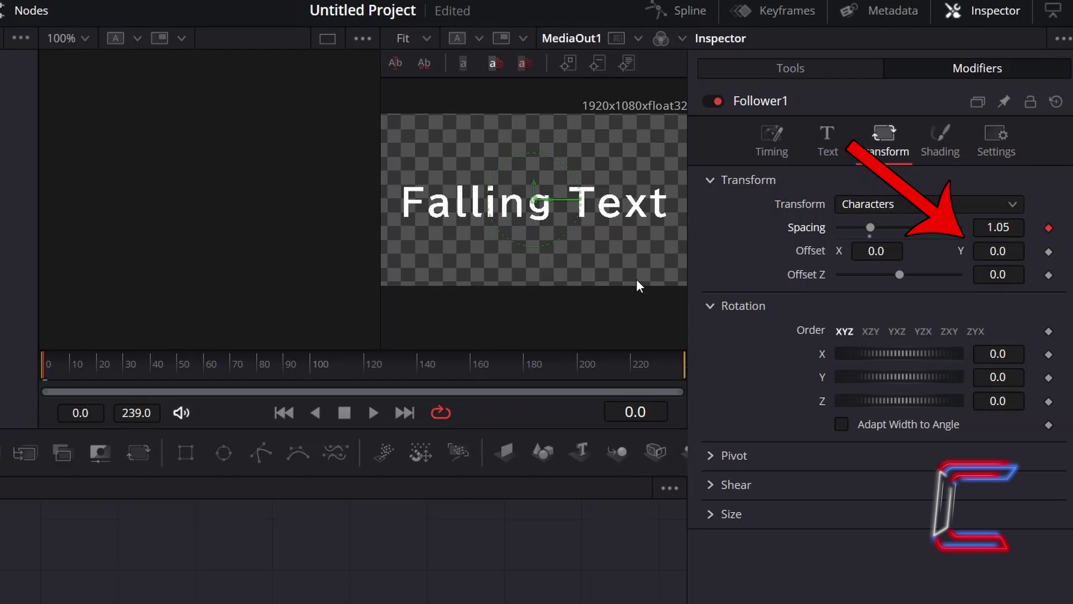
Step: Set the character Offset Y to 0.35 and keyframe the offset at frame 0
left_click(998, 251)
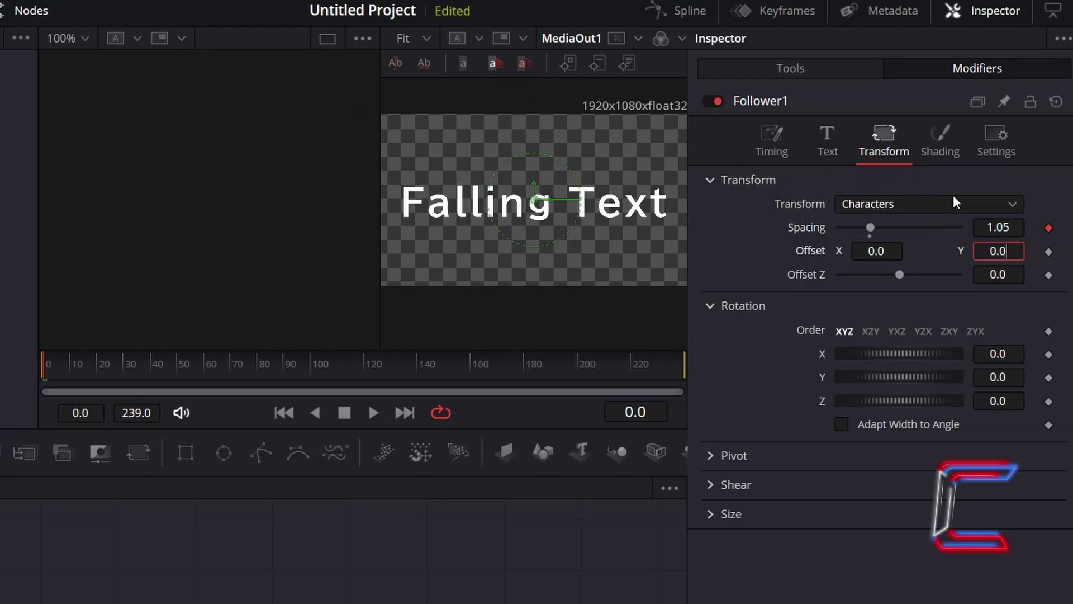
key("BackSpace")
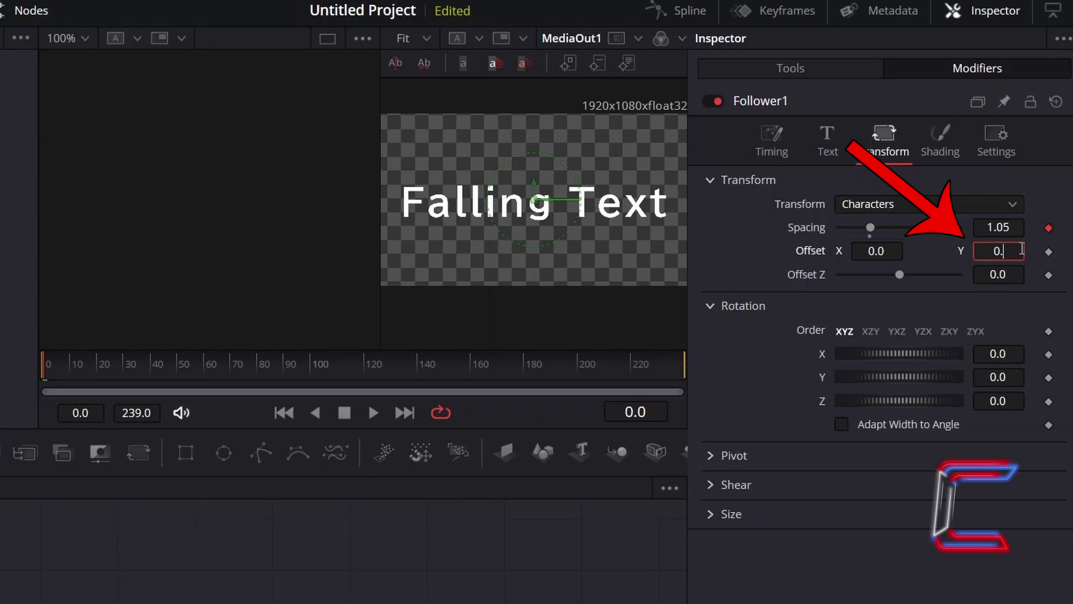
type("35")
key("Tab")
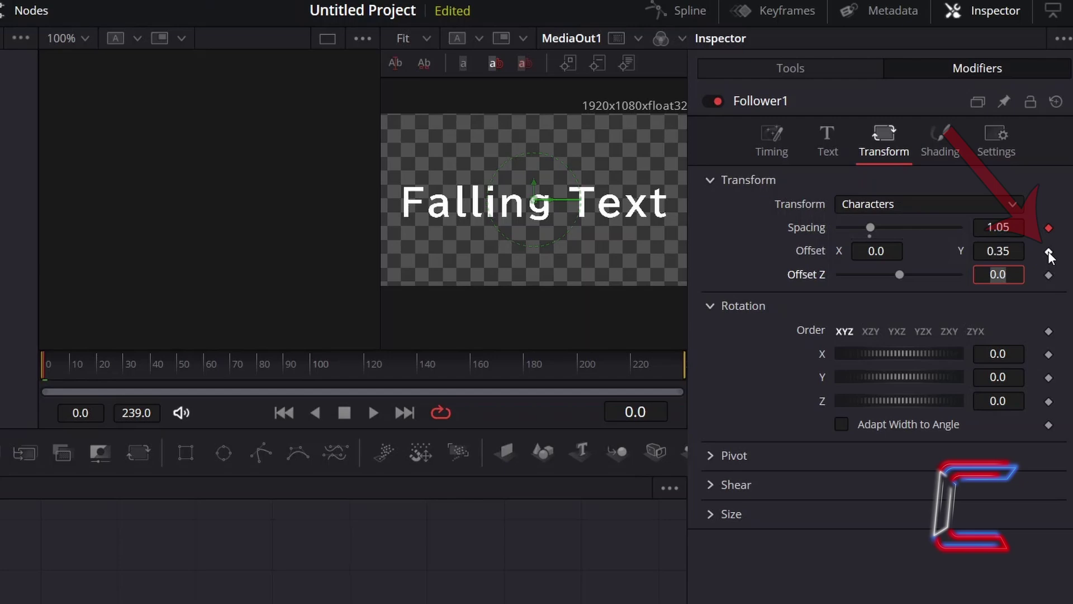
left_click(1049, 253)
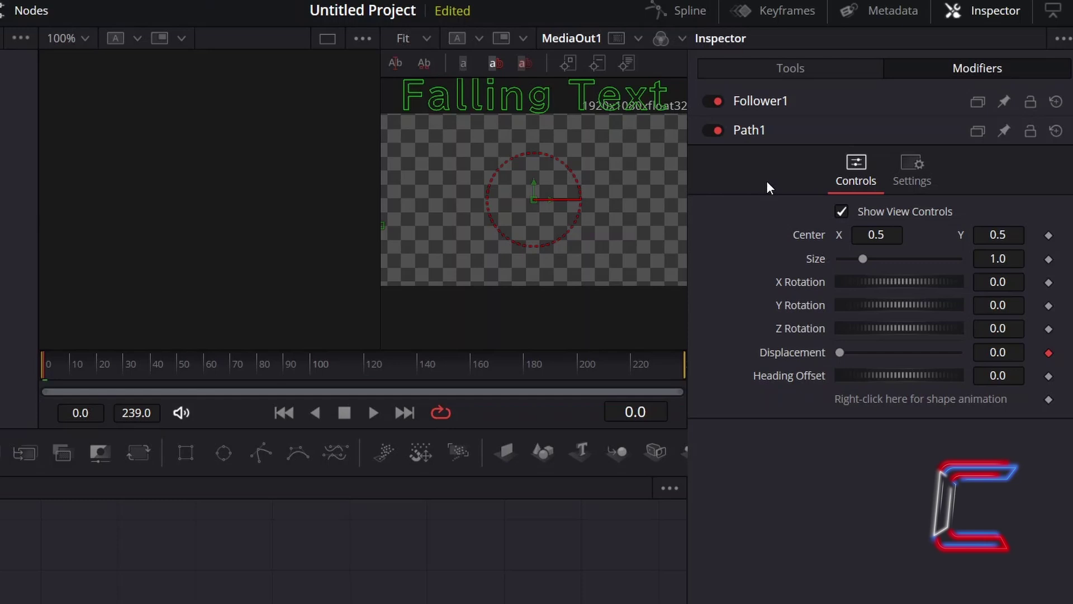
Step: Reopen the Follower settings and move the playhead to frame 11
left_click(806, 102)
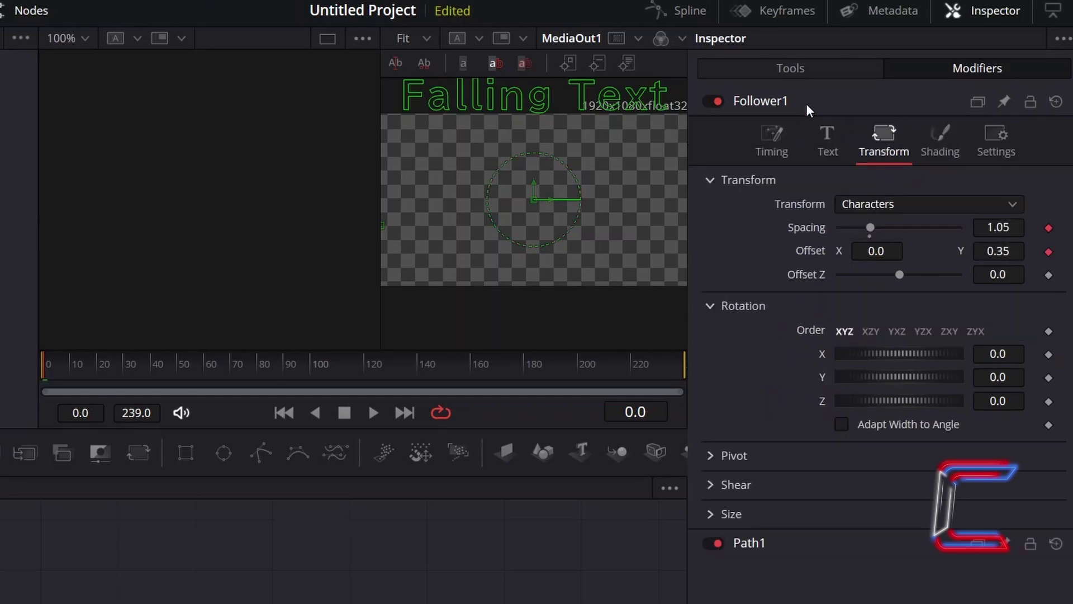
left_click(653, 414)
type("11")
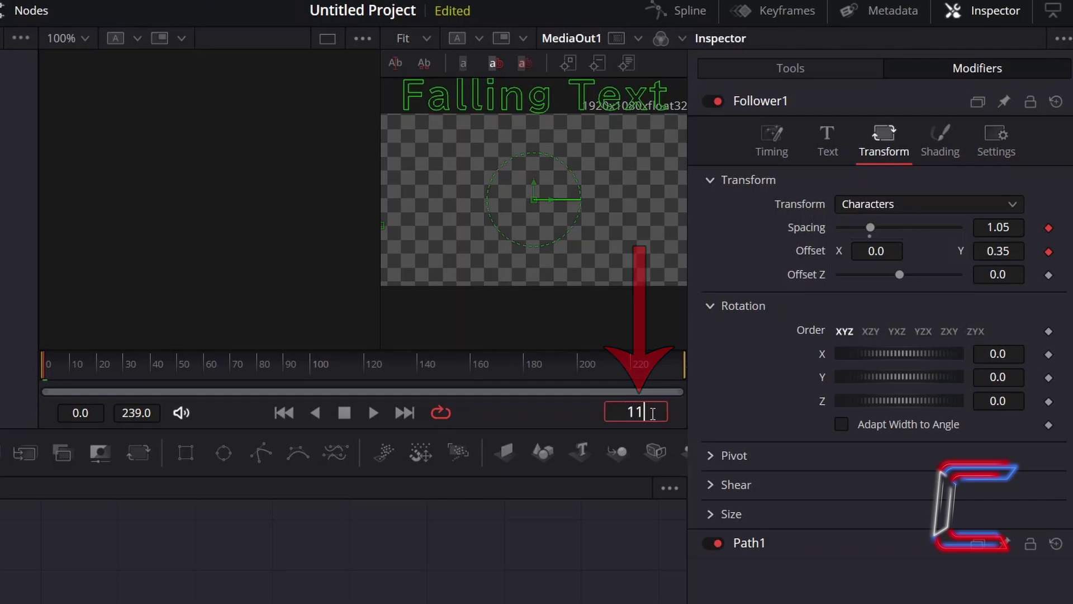
key("Return")
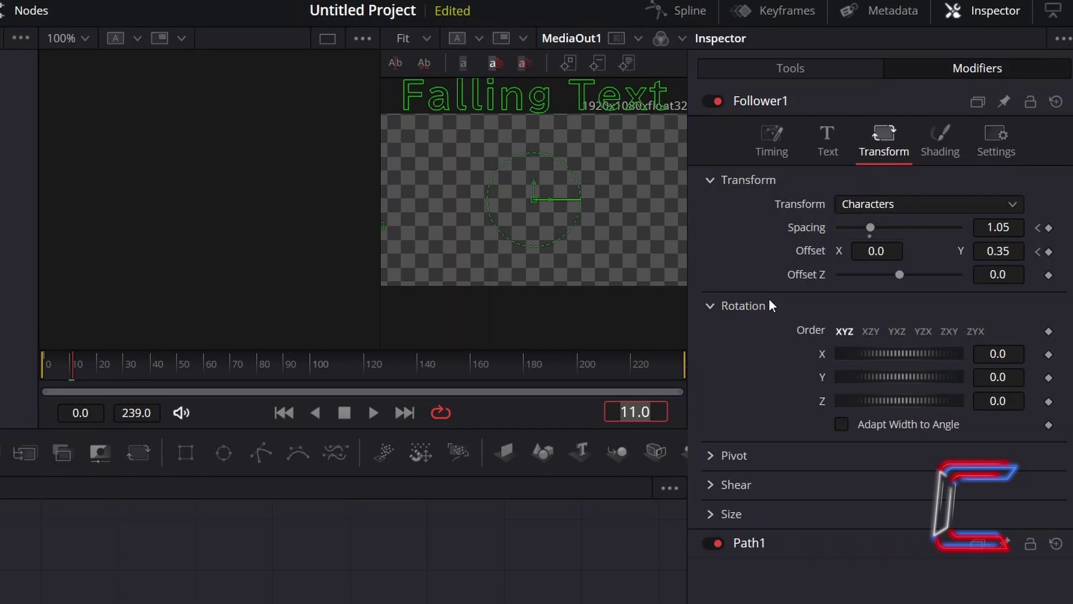
Step: Set Offset Y to 0.0 at frame 11
double_click(994, 250)
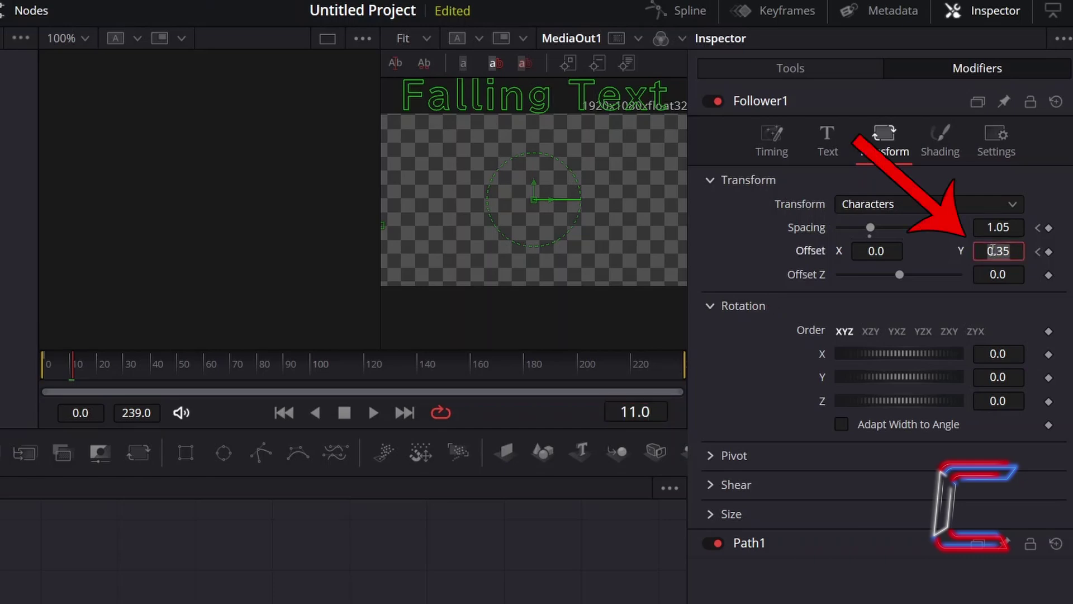
type("0")
key("Tab")
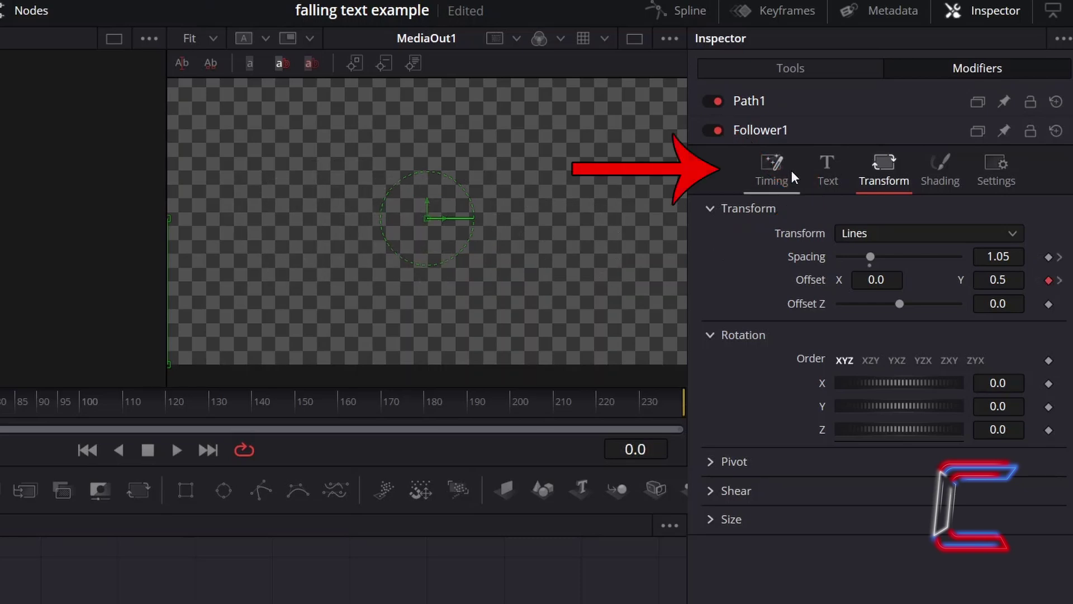
Step: Preview the falling-character animation from the Follower's Timing settings
left_click(790, 170)
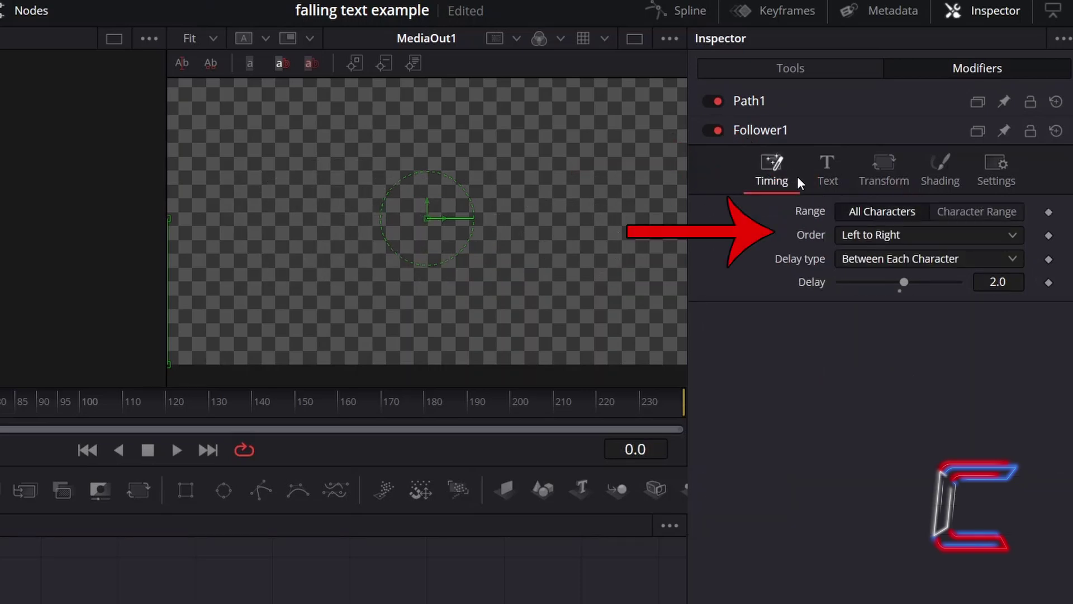
left_click(173, 451)
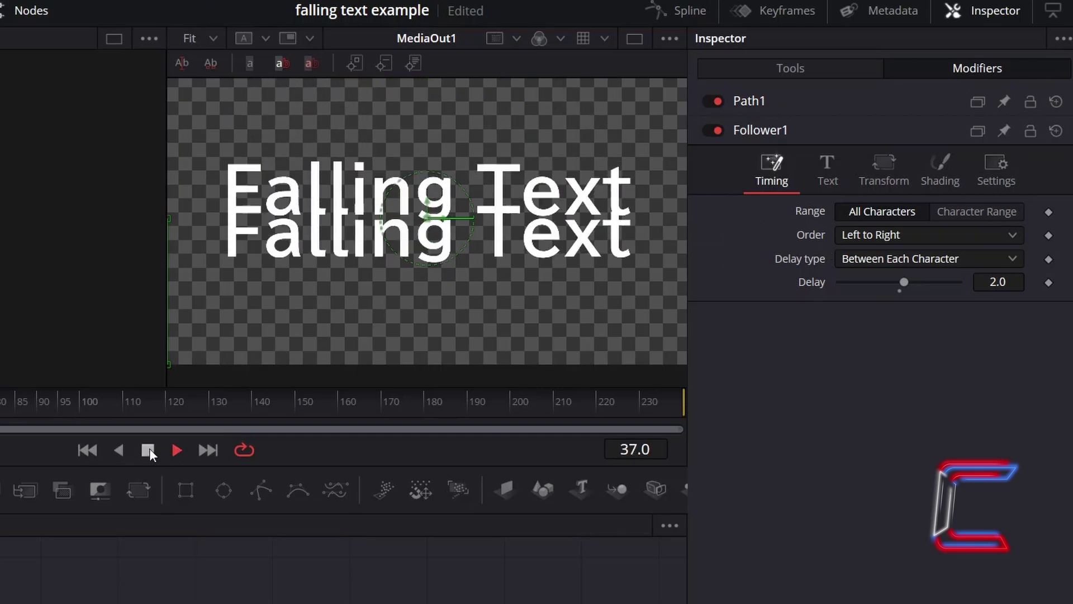
left_click(149, 450)
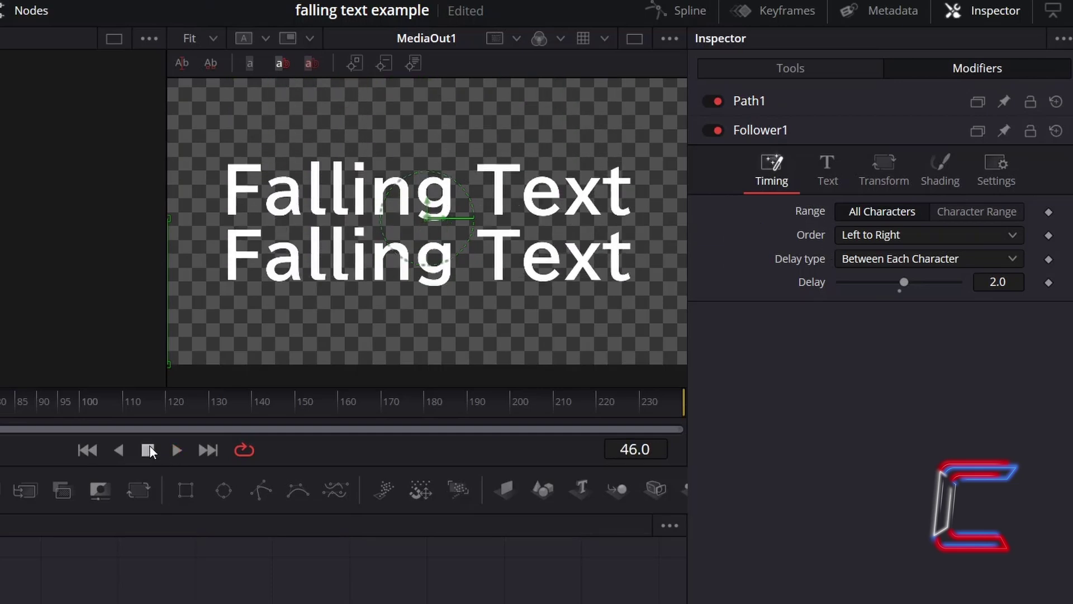
Step: Switch the character order to Right to Left and play the result
left_click(918, 236)
left_click(904, 302)
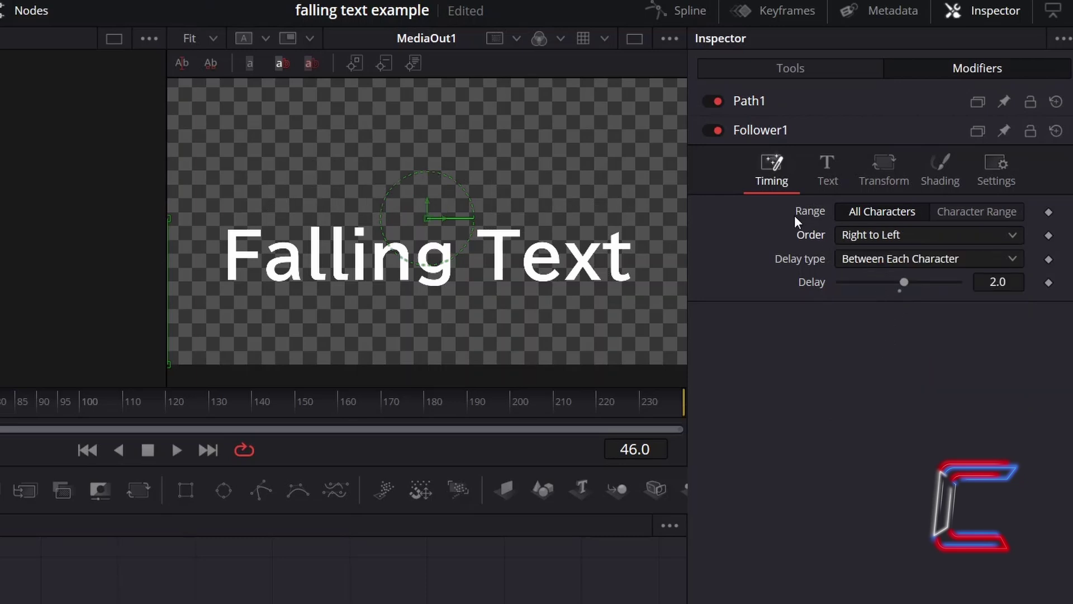
key("space")
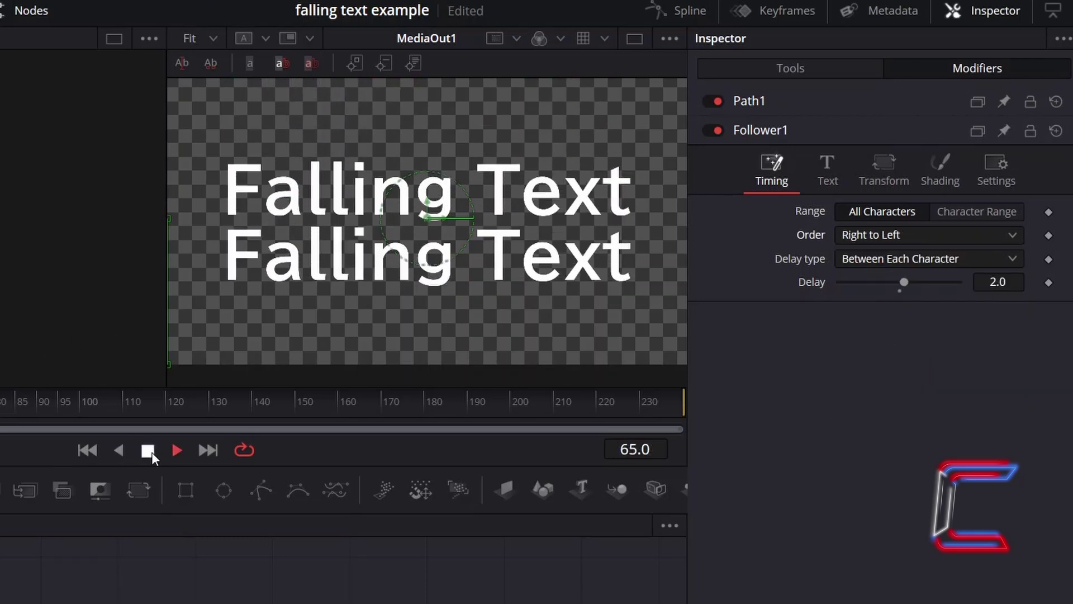
Step: Stop the preview, then replay 'Falling Text' to watch whole words drop in
left_click(148, 450)
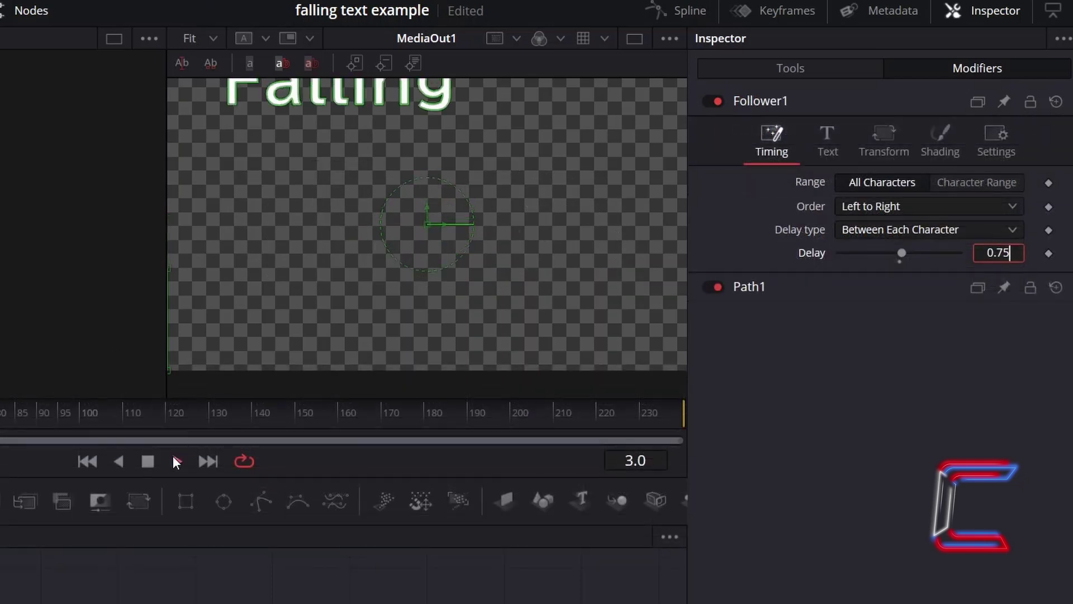
left_click(147, 461)
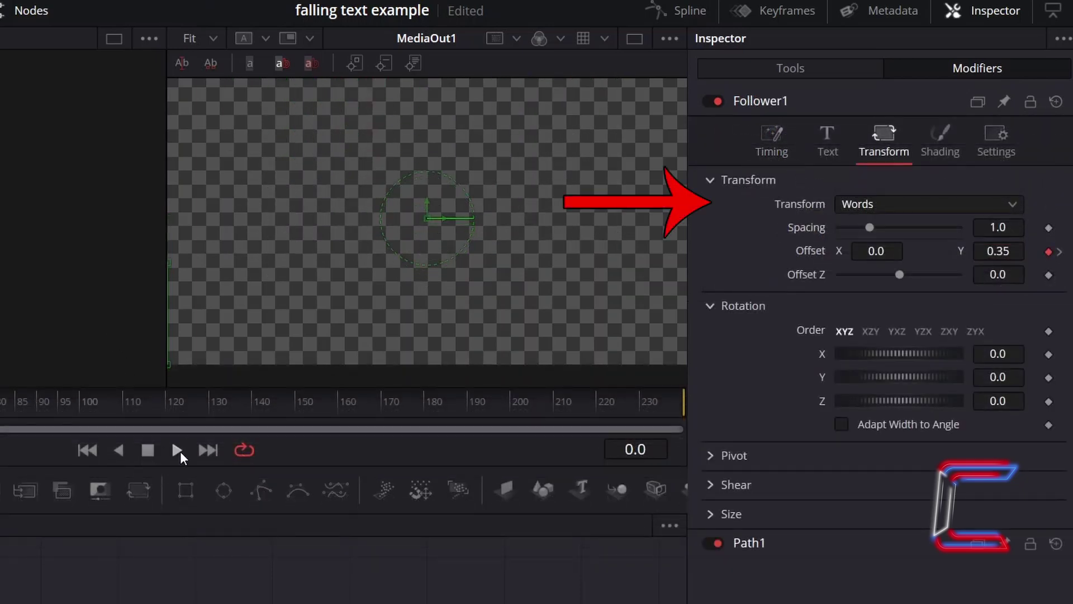
left_click(178, 450)
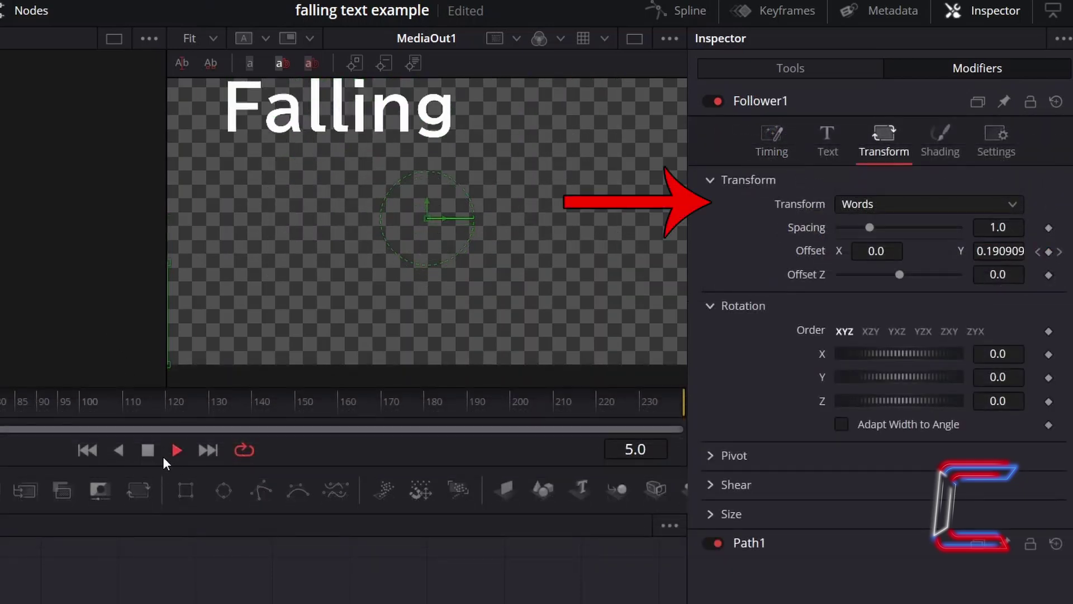